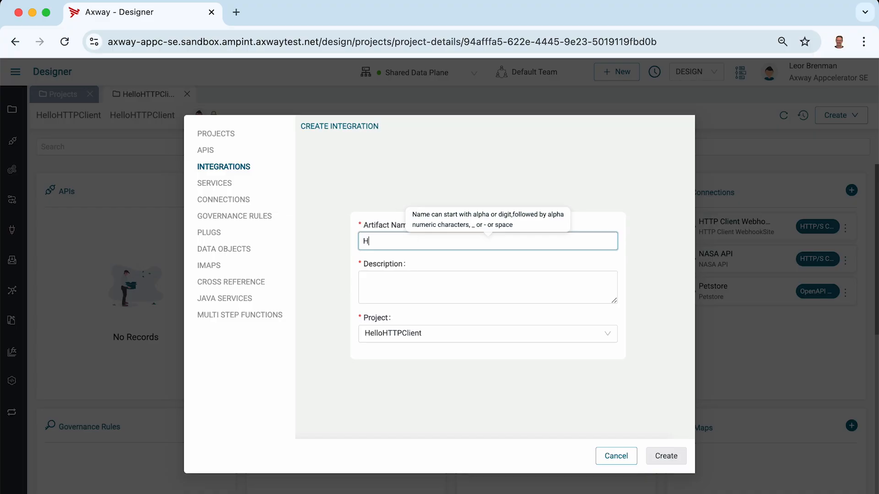
Create an integration named HTTP Server with the description HTTP Server in the HelloHTTPClient project.
{"action": "type", "text": "ver"}
{"action": "key", "text": "super+a"}
{"action": "key", "text": "super+c"}
{"action": "key", "text": "Tab"}
{"action": "key", "text": "super+v"}
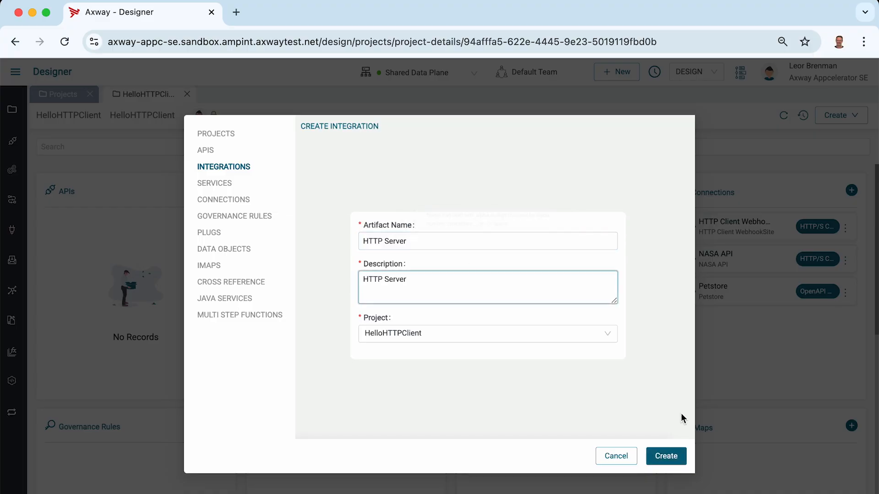
{"action": "left_click", "coordinate": [668, 460]}
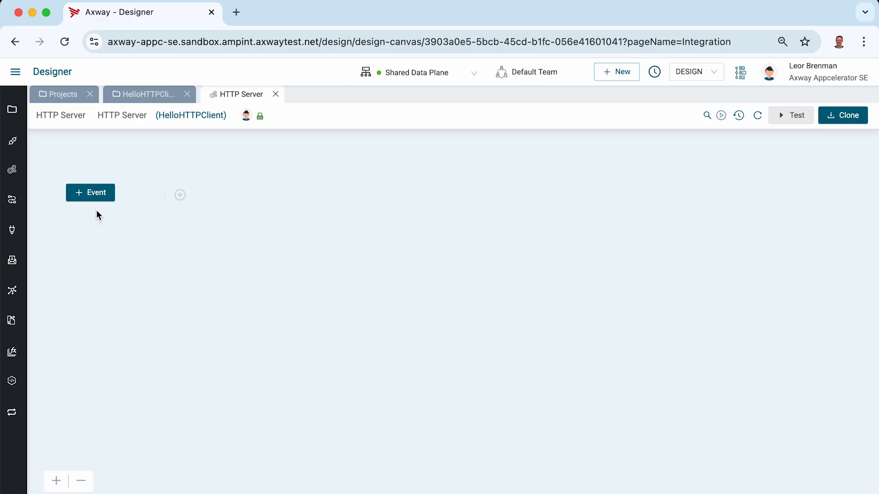
Add an HTTP/S Server Post event as the trigger of the integration.
{"action": "left_click", "coordinate": [94, 196]}
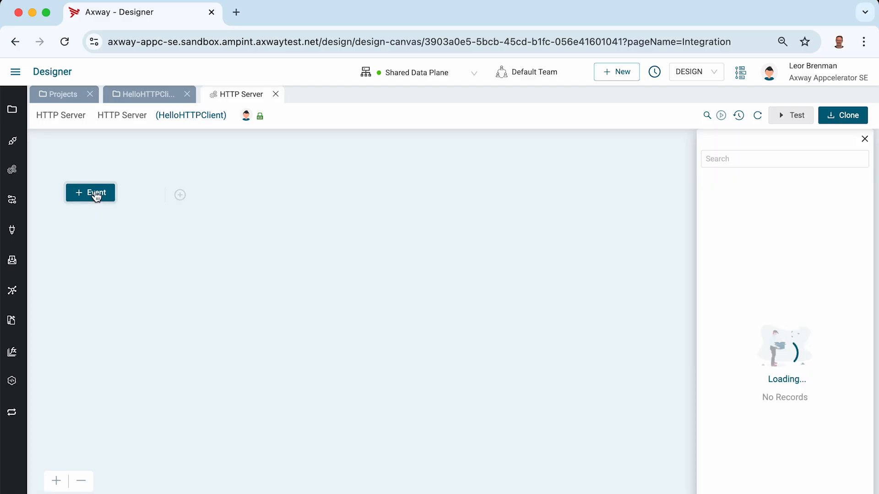
{"action": "left_click", "coordinate": [704, 160]}
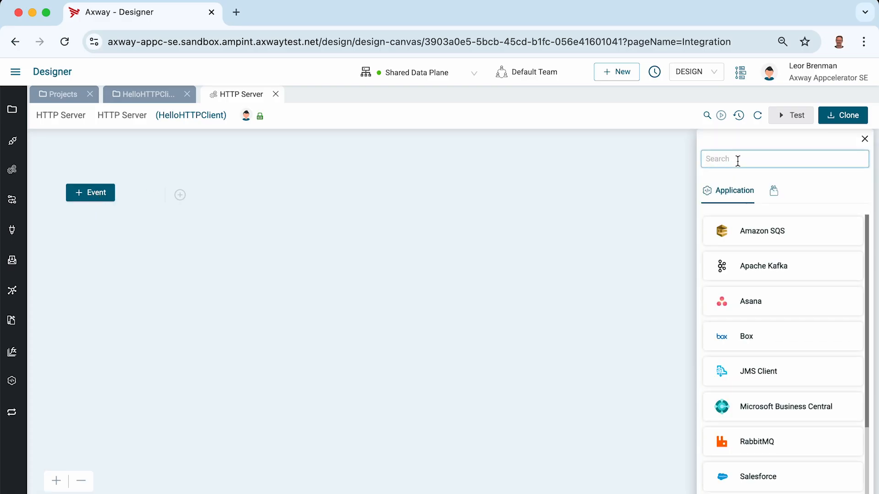
{"action": "type", "text": "http"}
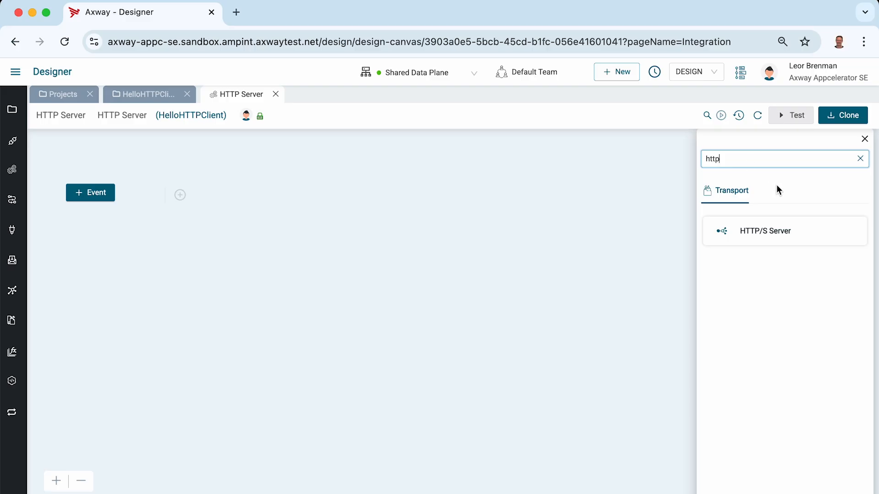
{"action": "left_click", "coordinate": [763, 229]}
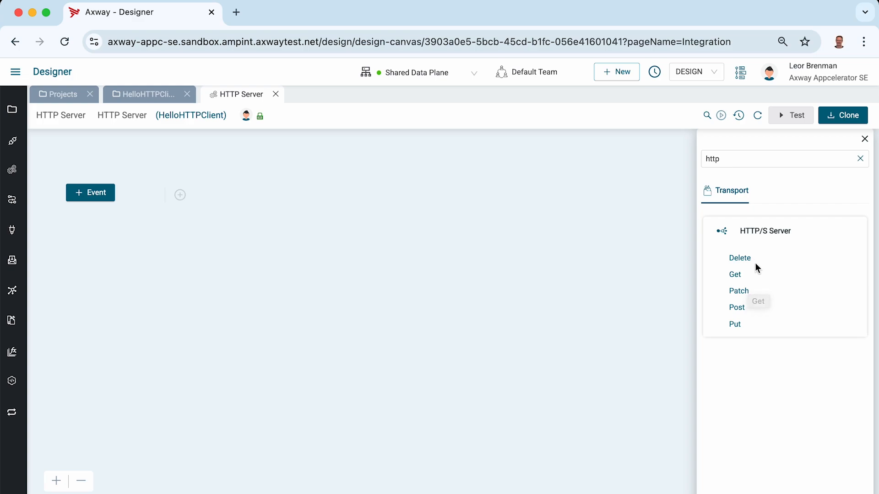
{"action": "left_click", "coordinate": [737, 309]}
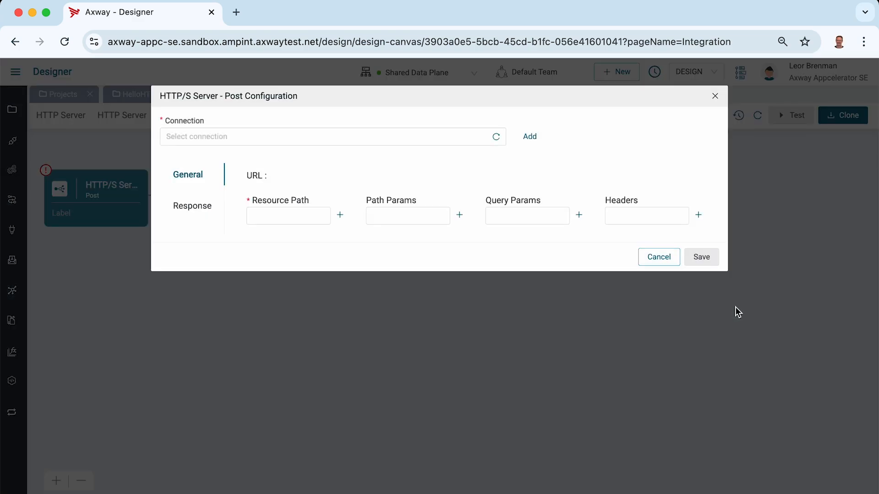
Create a new connection for the Post event, using HTTP Server as both its name and description, in the HelloHTTPClient project.
{"action": "left_click", "coordinate": [212, 137]}
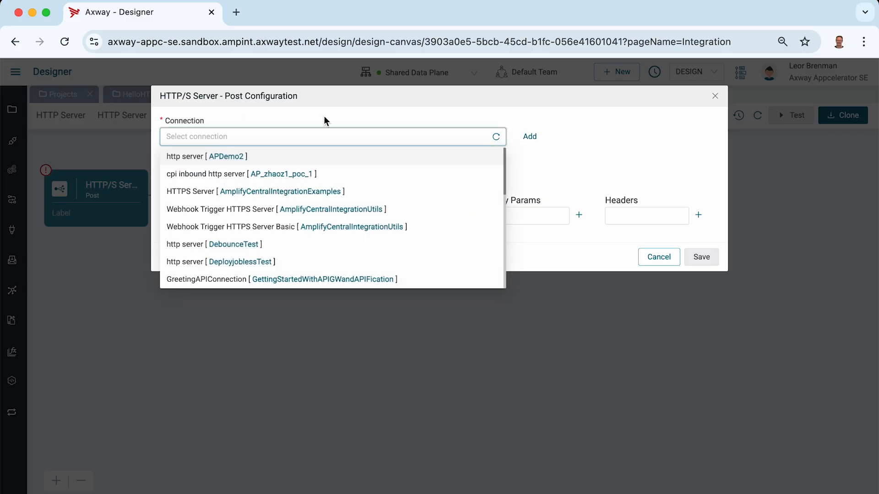
{"action": "left_click", "coordinate": [335, 117]}
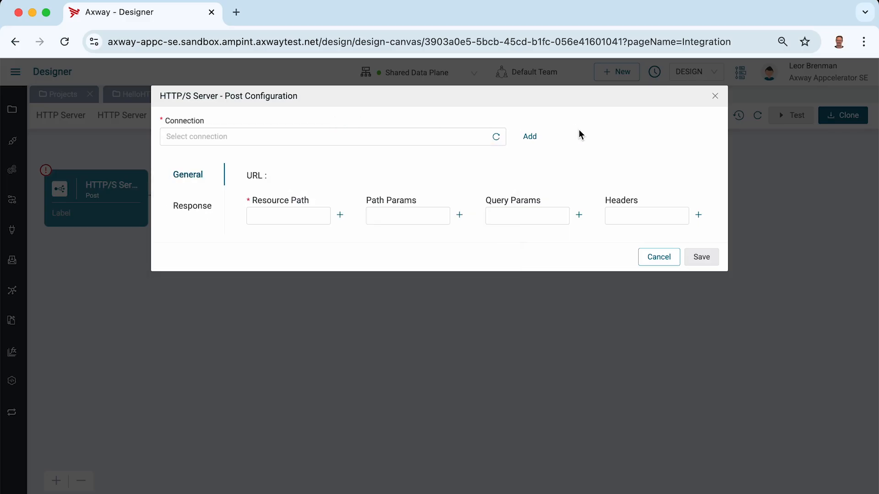
{"action": "left_click", "coordinate": [532, 142]}
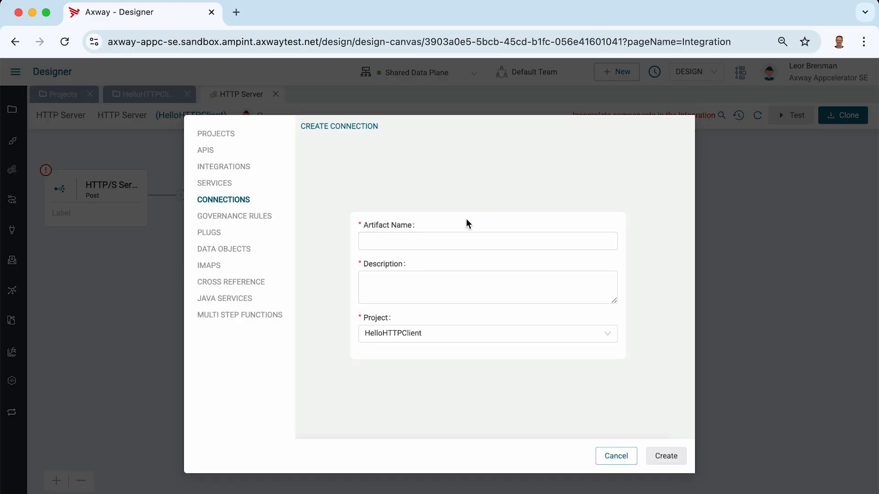
{"action": "left_click", "coordinate": [404, 242]}
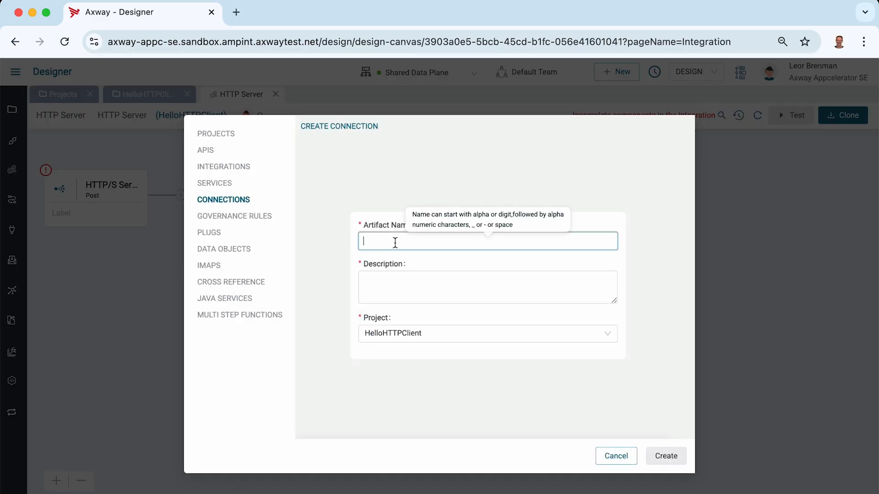
{"action": "type", "text": "HTTP Server"}
{"action": "key", "text": "ctrl+a"}
{"action": "key", "text": "ctrl+c"}
{"action": "key", "text": "Tab"}
{"action": "key", "text": "ctrl+v"}
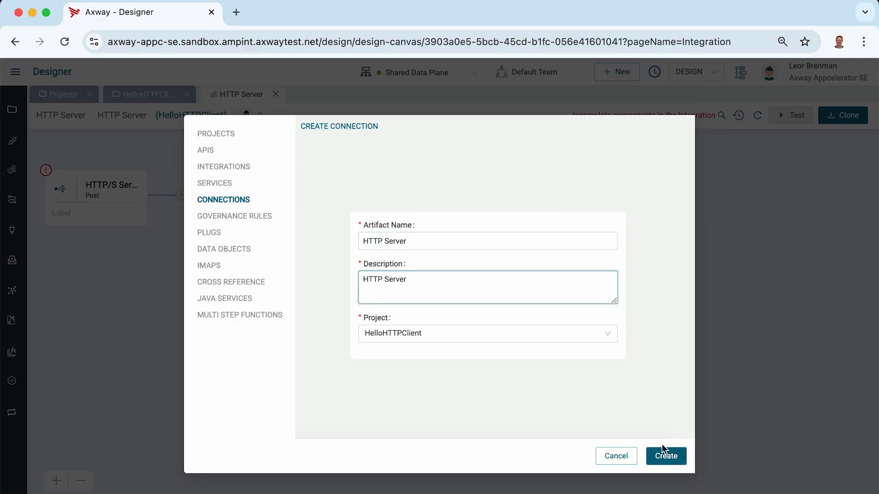
{"action": "left_click", "coordinate": [665, 456]}
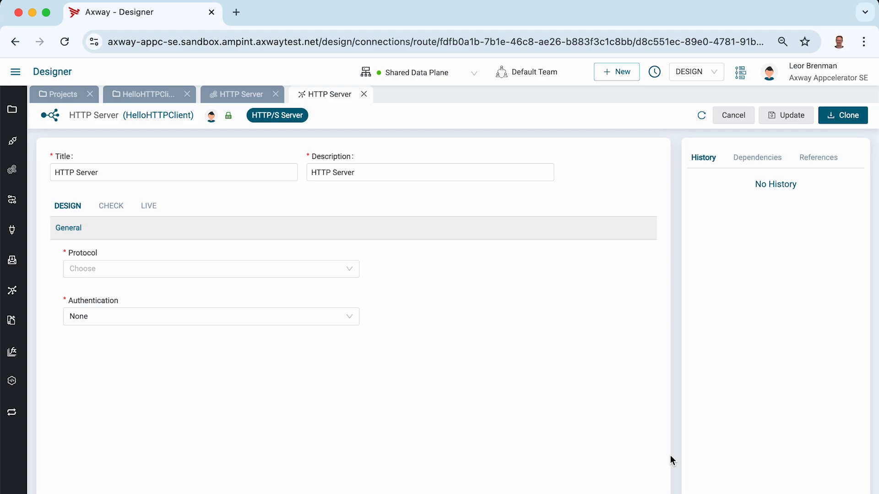
Set the connection's protocol to HTTPS and its authentication to Basic.
{"action": "left_click", "coordinate": [127, 271]}
{"action": "left_click", "coordinate": [101, 308]}
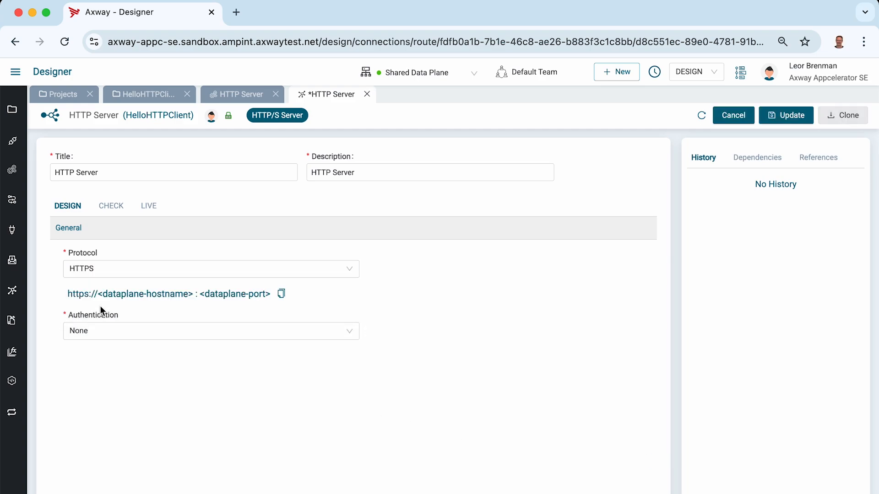
{"action": "left_click", "coordinate": [94, 336]}
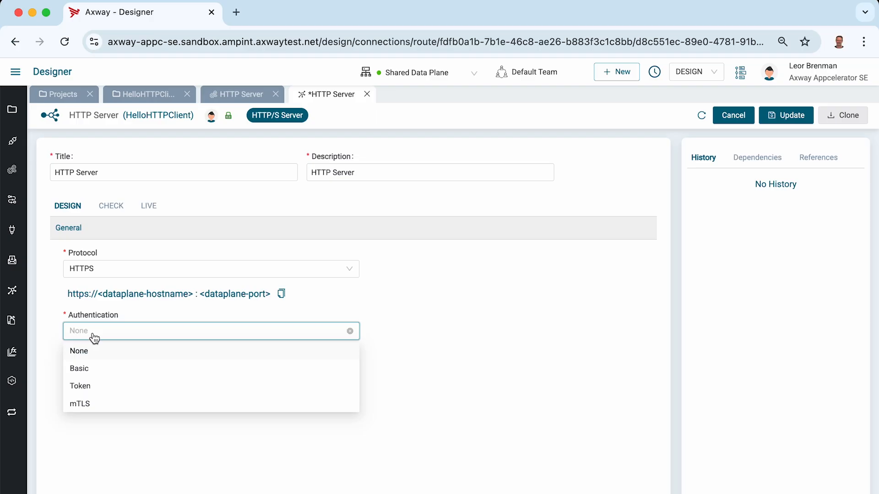
{"action": "left_click", "coordinate": [81, 368]}
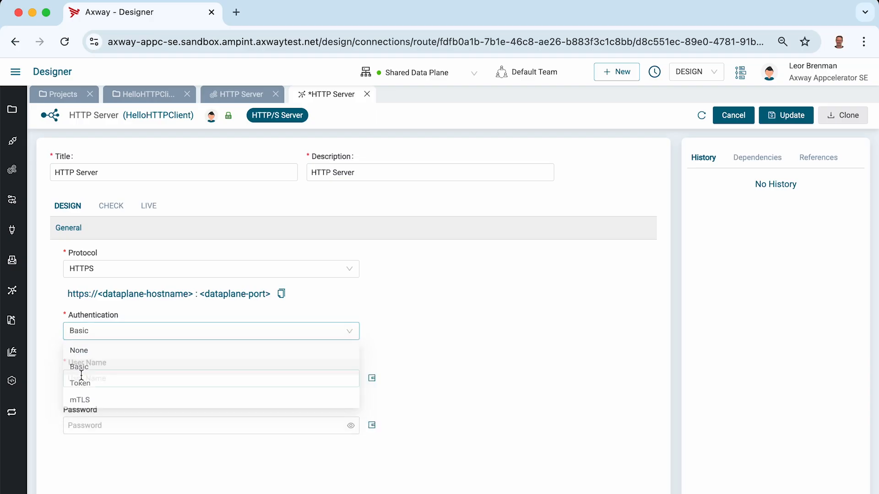
Enter abcd as the connection's user name, fill in the password, and save the updated connection.
{"action": "left_click", "coordinate": [114, 380]}
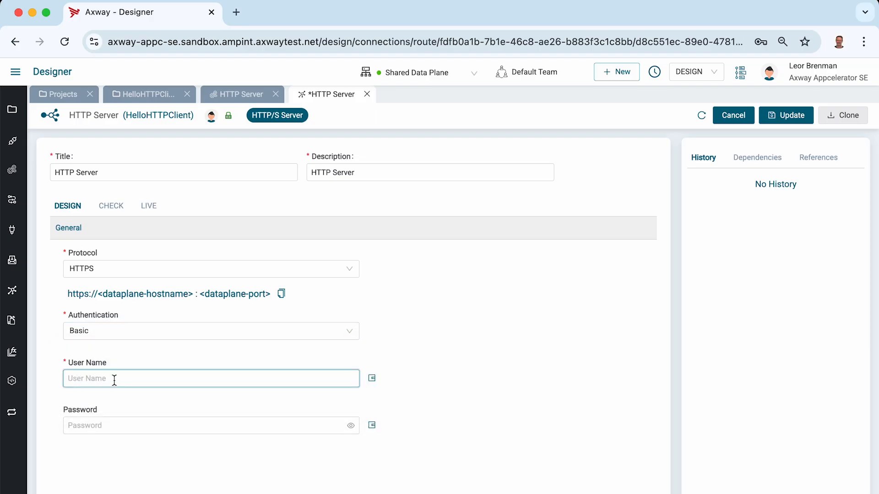
{"action": "type", "text": "abcd"}
{"action": "key", "text": "Tab"}
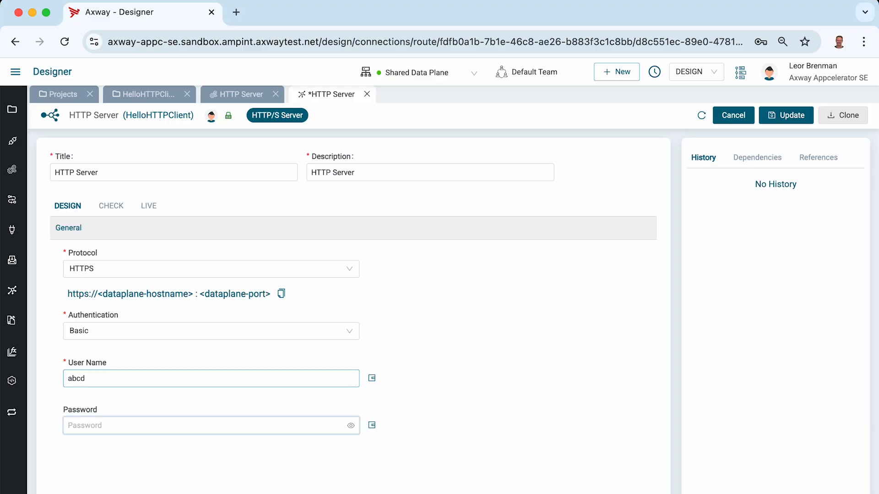
{"action": "type", "text": "abcd"}
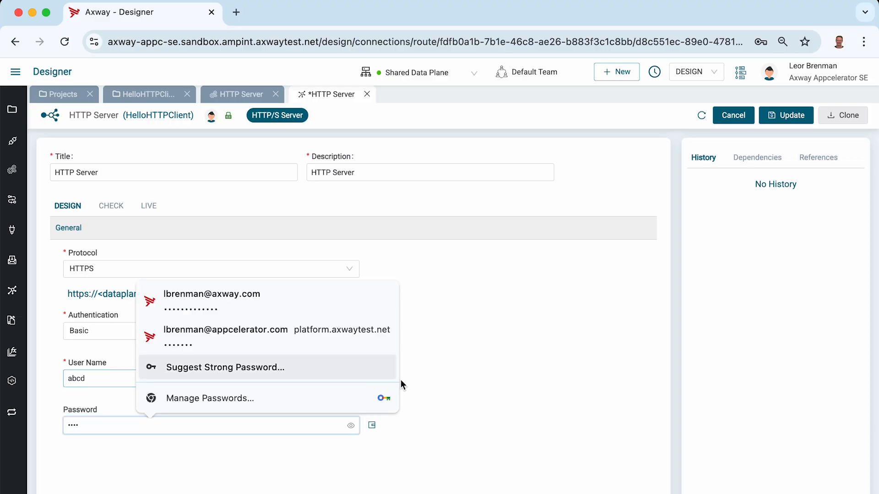
{"action": "left_click", "coordinate": [490, 378]}
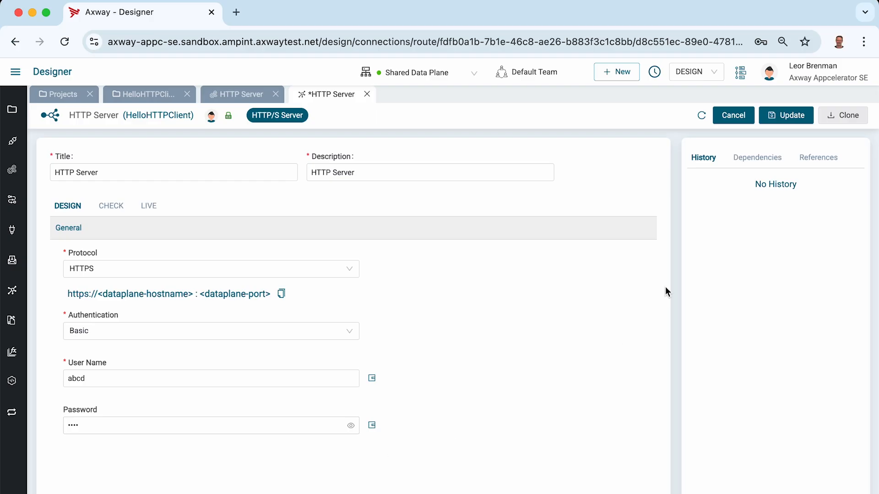
{"action": "left_click", "coordinate": [351, 425]}
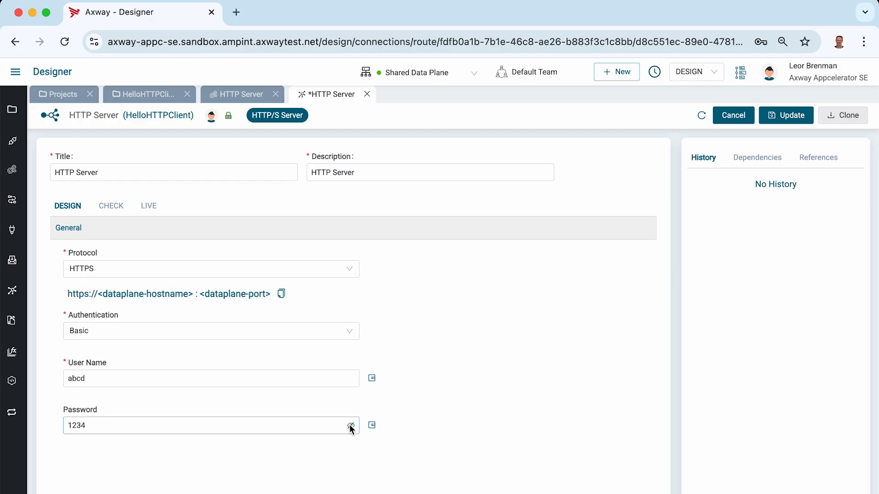
{"action": "left_click", "coordinate": [351, 425]}
{"action": "left_click", "coordinate": [774, 114]}
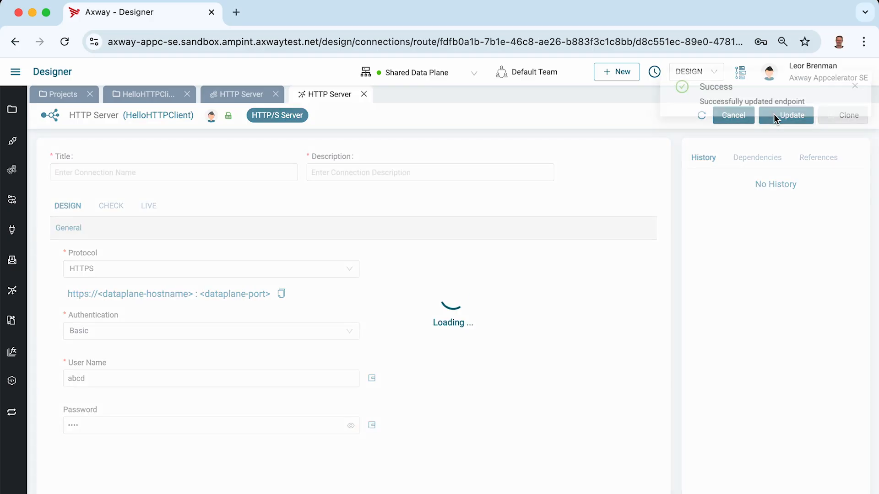
{"action": "left_click", "coordinate": [848, 90]}
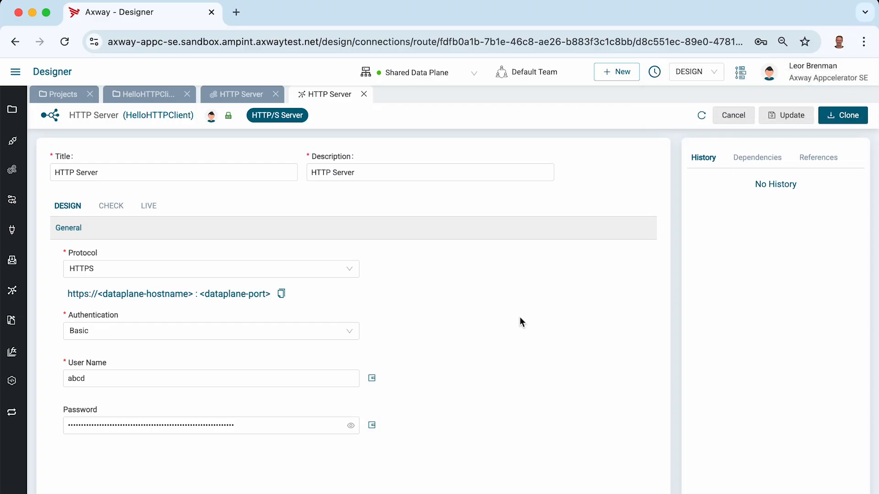
{"action": "left_click", "coordinate": [351, 426]}
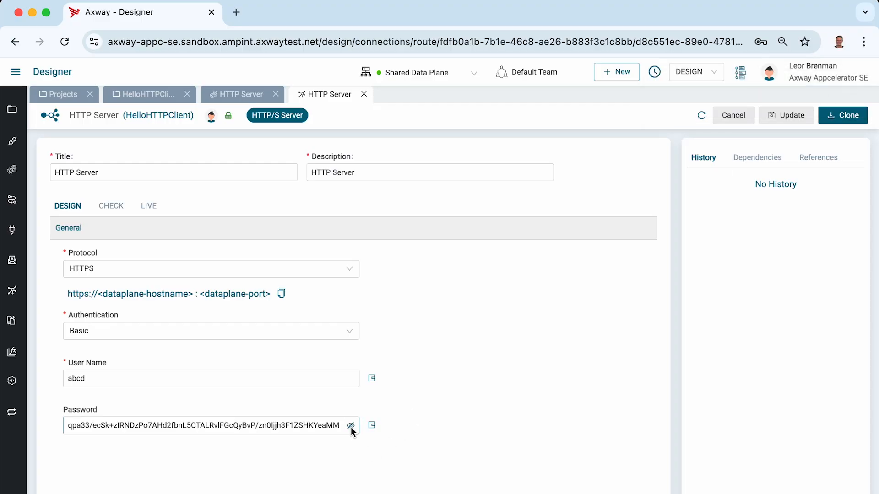
{"action": "left_click", "coordinate": [351, 426]}
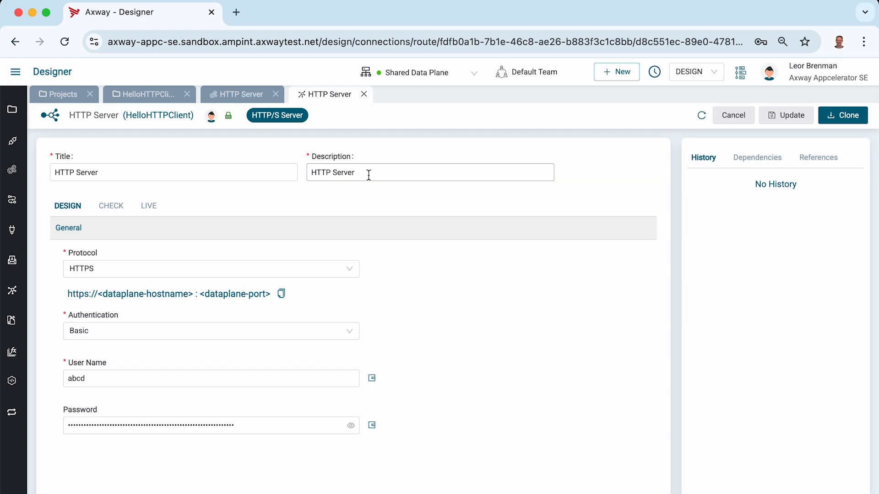
Close the HTTP Server connection and dismiss the browser's password warning and its offer to save the password.
{"action": "left_click", "coordinate": [364, 96]}
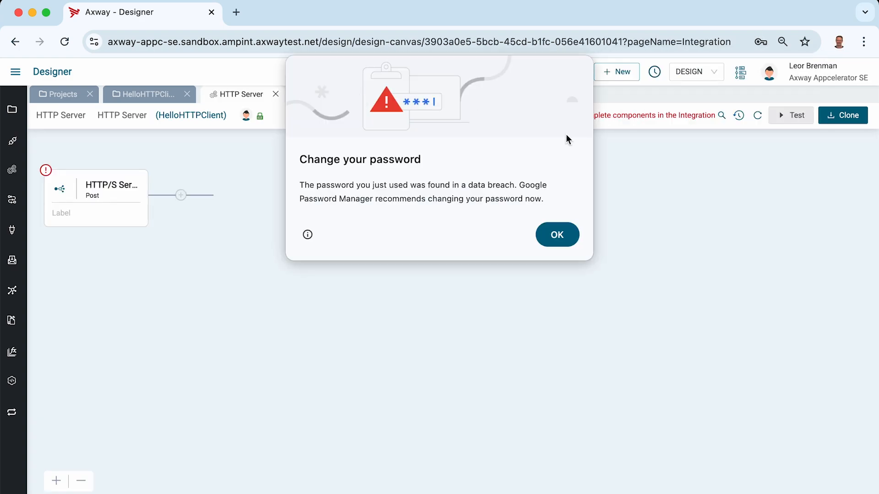
{"action": "left_click", "coordinate": [562, 233]}
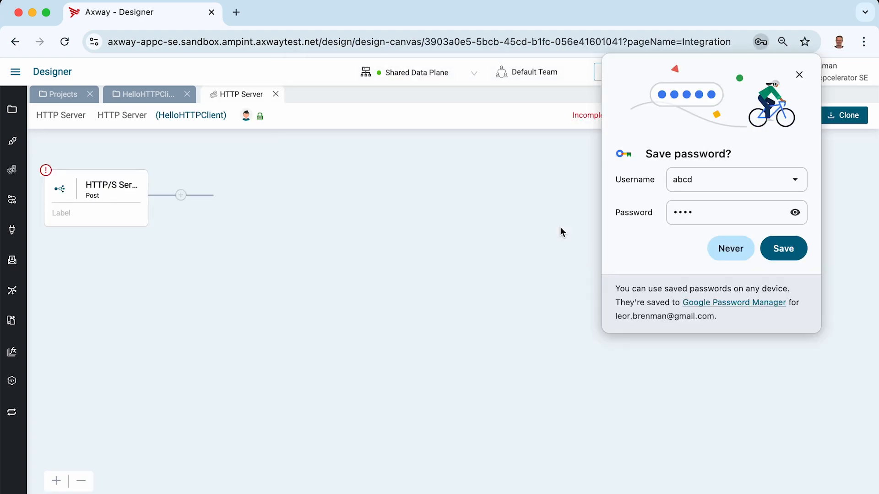
{"action": "left_click", "coordinate": [799, 74]}
Reopen the Post event's configuration, refresh its connections, and choose HTTP Server from the current HelloHTTPClient project.
{"action": "left_click", "coordinate": [110, 188]}
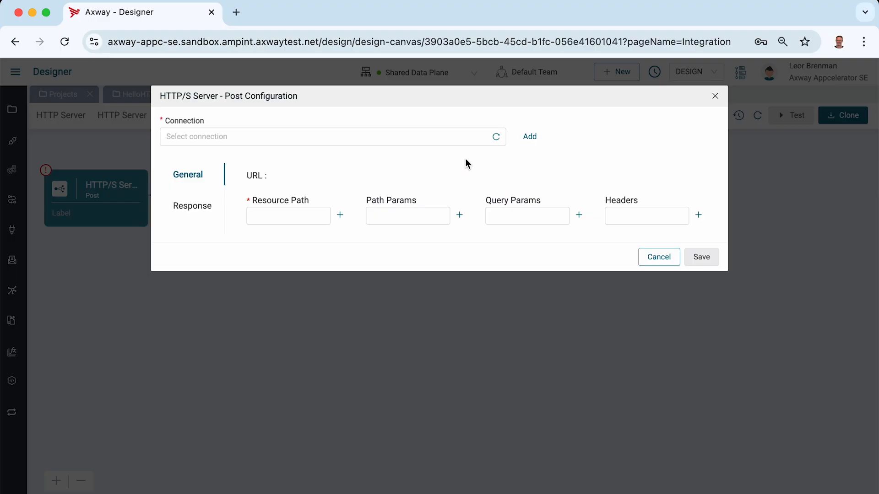
{"action": "left_click", "coordinate": [497, 138]}
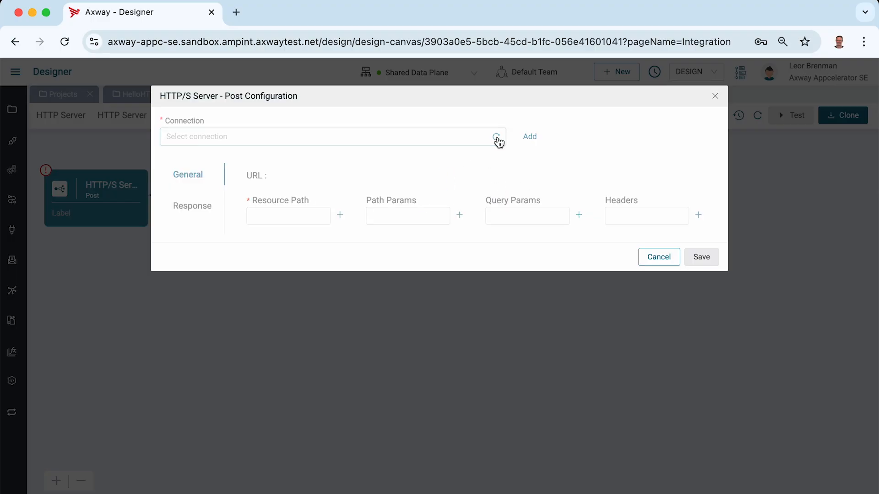
{"action": "left_click", "coordinate": [459, 139]}
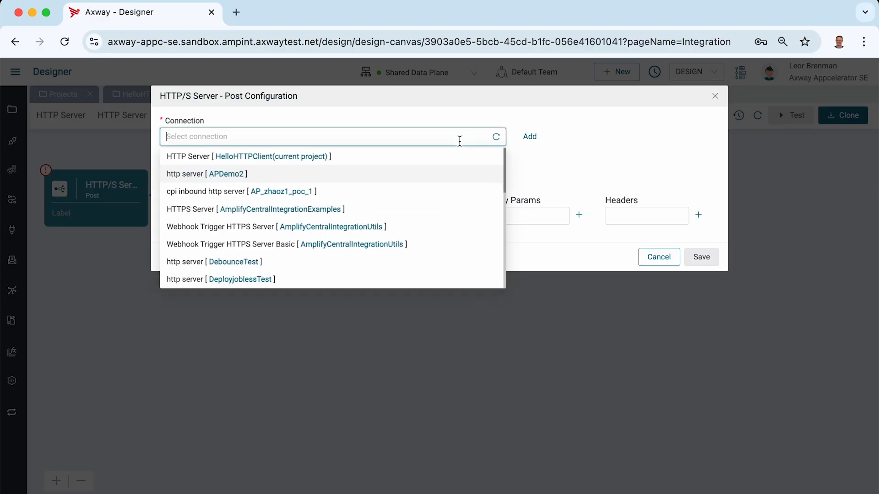
{"action": "left_click", "coordinate": [264, 158]}
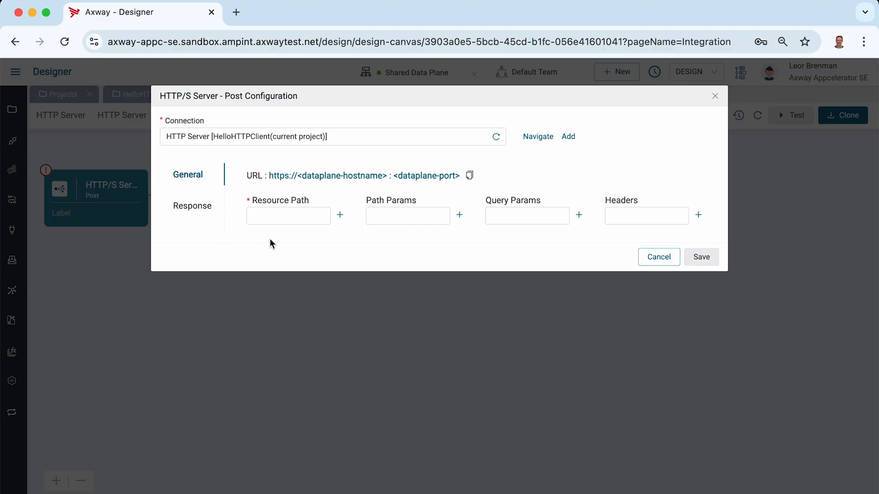
Set the Post event's resource path to user and save the configuration.
{"action": "left_click", "coordinate": [278, 220]}
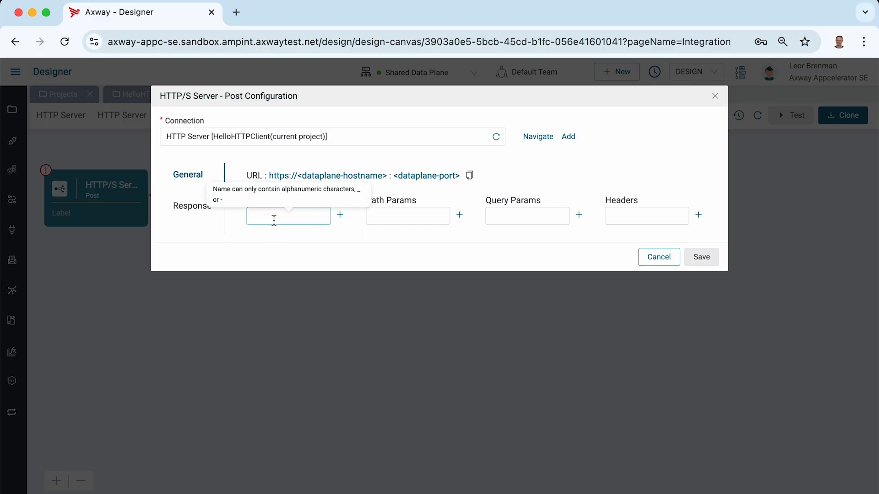
{"action": "left_click", "coordinate": [273, 221]}
{"action": "type", "text": "user"}
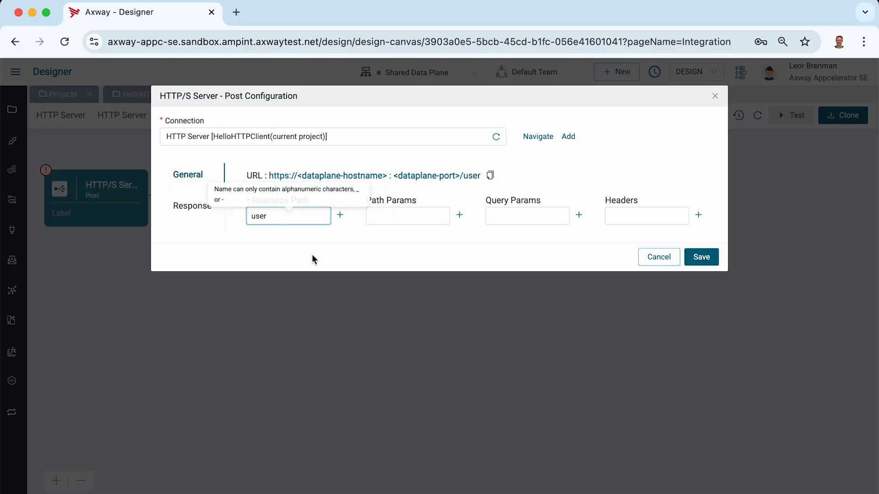
{"action": "left_click", "coordinate": [313, 259]}
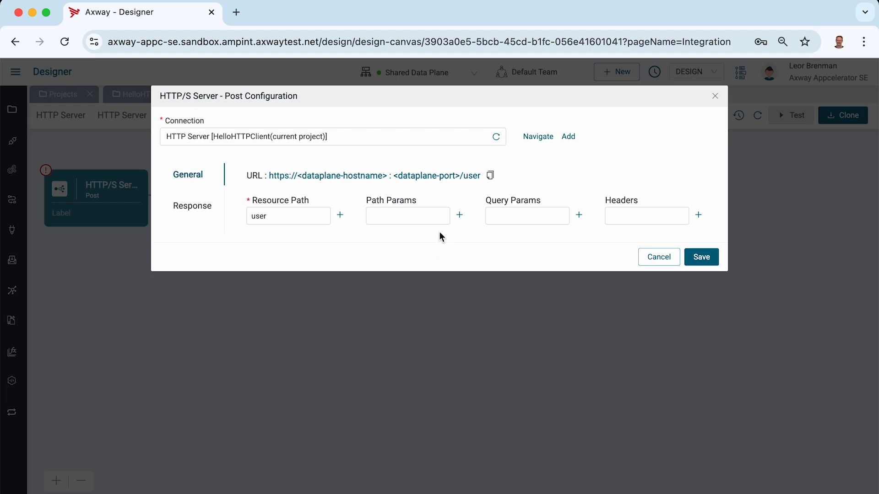
{"action": "left_click", "coordinate": [424, 219]}
{"action": "left_click", "coordinate": [702, 259]}
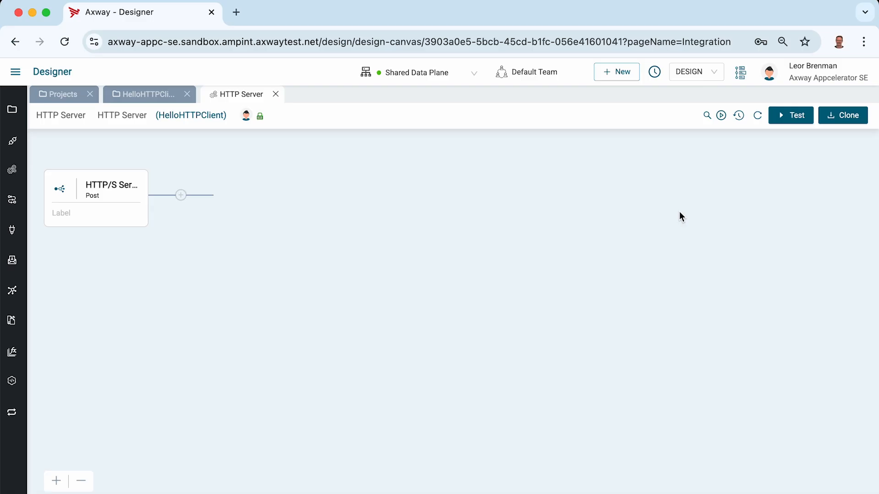
Activate the integration's Post event on the Shared Data Plane and copy its endpoint URL.
{"action": "left_click", "coordinate": [721, 115]}
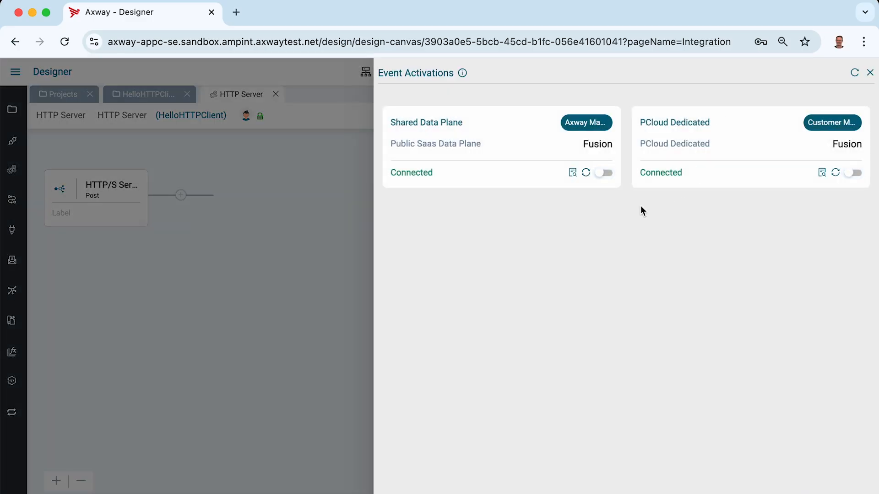
{"action": "left_click", "coordinate": [603, 174]}
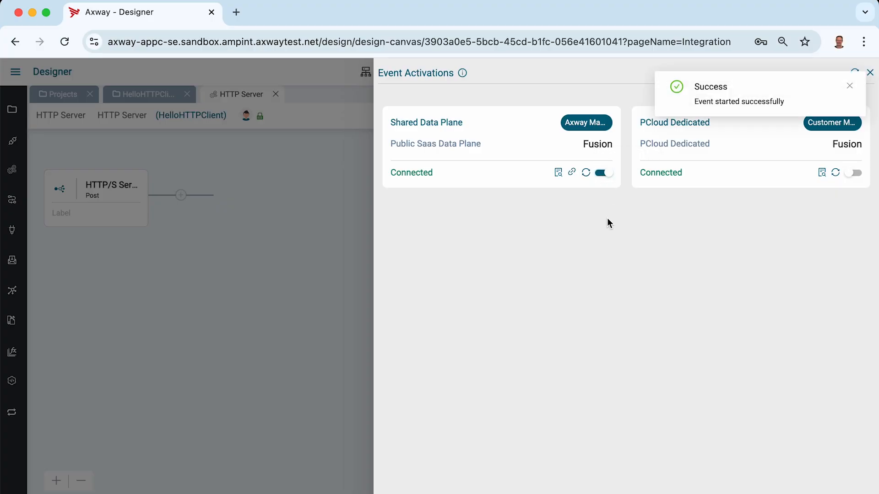
{"action": "mouse_move", "coordinate": [576, 179]}
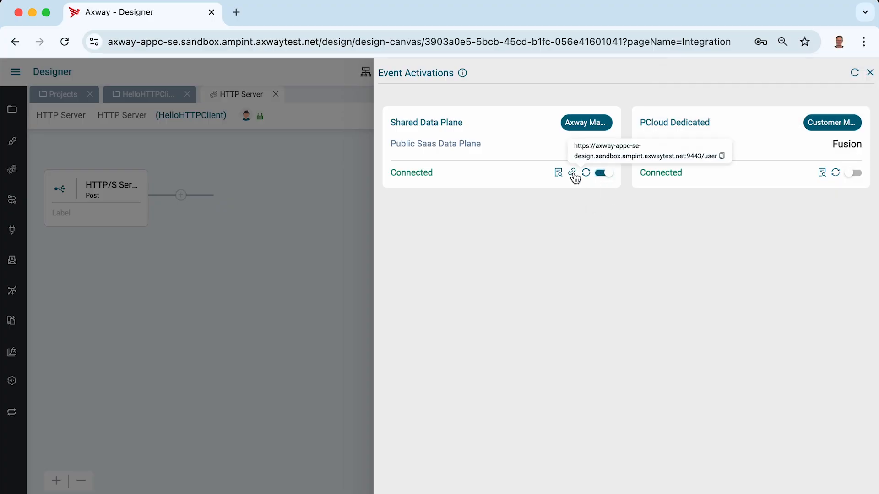
{"action": "left_click", "coordinate": [722, 156]}
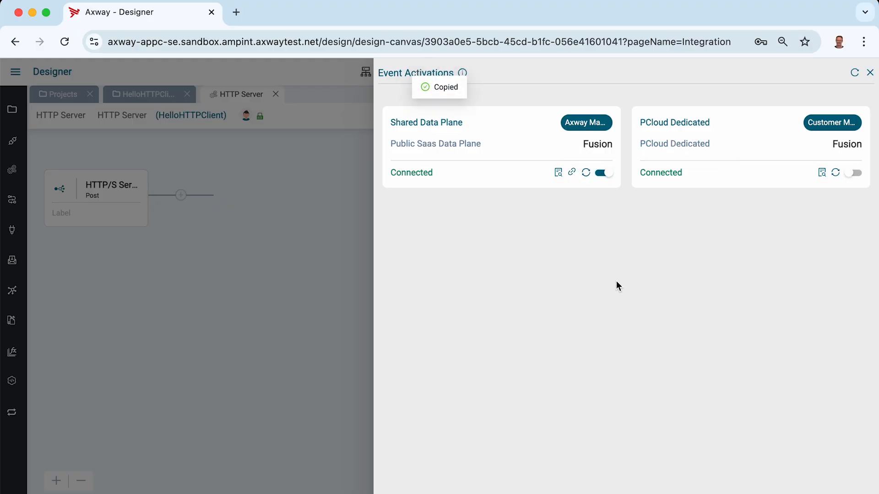
Switch to Postman and create a new POST request to the copied endpoint URL.
{"action": "key", "text": "super+Tab"}
{"action": "key", "text": "super+Tab"}
{"action": "key", "text": "super+Tab"}
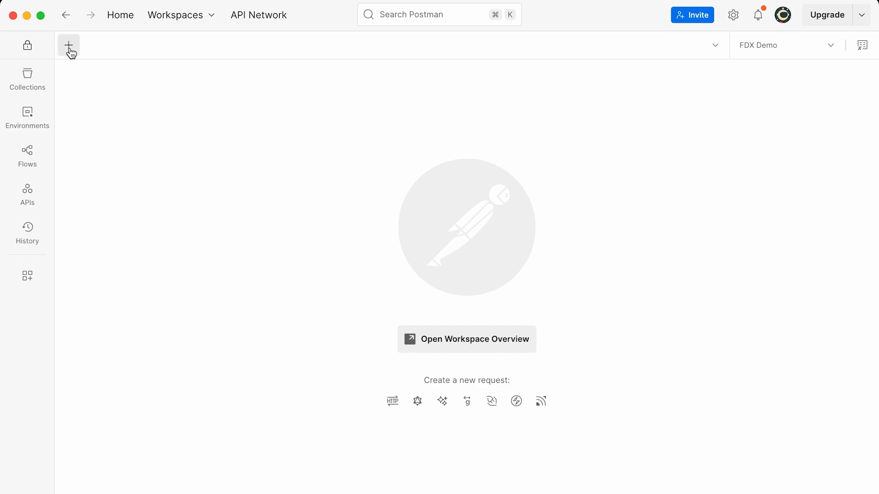
{"action": "left_click", "coordinate": [69, 45]}
{"action": "left_click", "coordinate": [88, 105]}
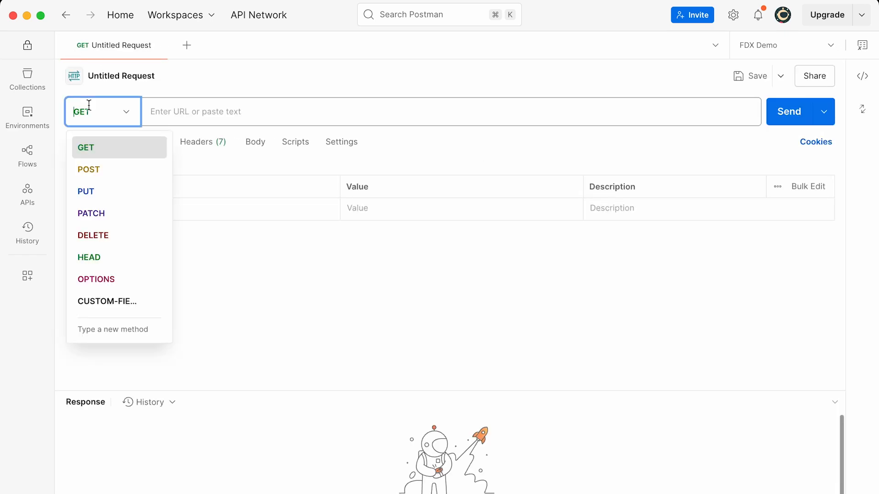
{"action": "left_click", "coordinate": [89, 169]}
{"action": "left_click", "coordinate": [183, 115]}
{"action": "key", "text": "super+v"}
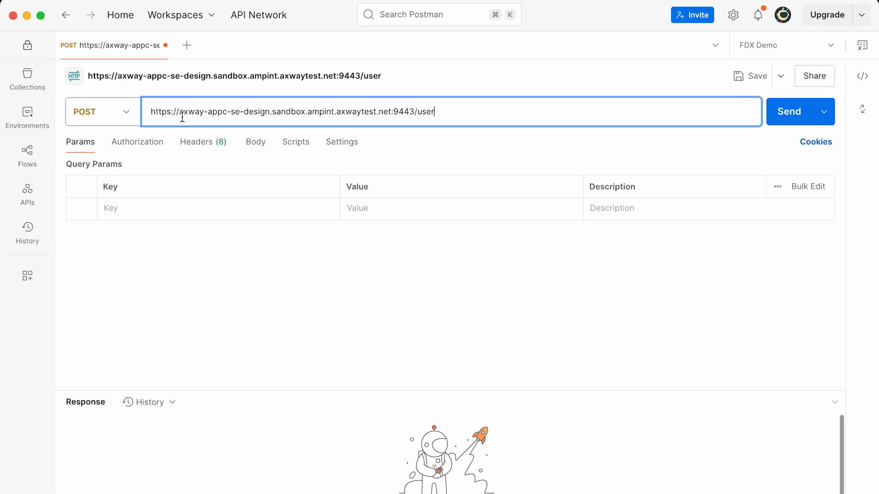
Give the request a raw JSON body and add a firstname field containing the user's first name.
{"action": "left_click", "coordinate": [254, 145]}
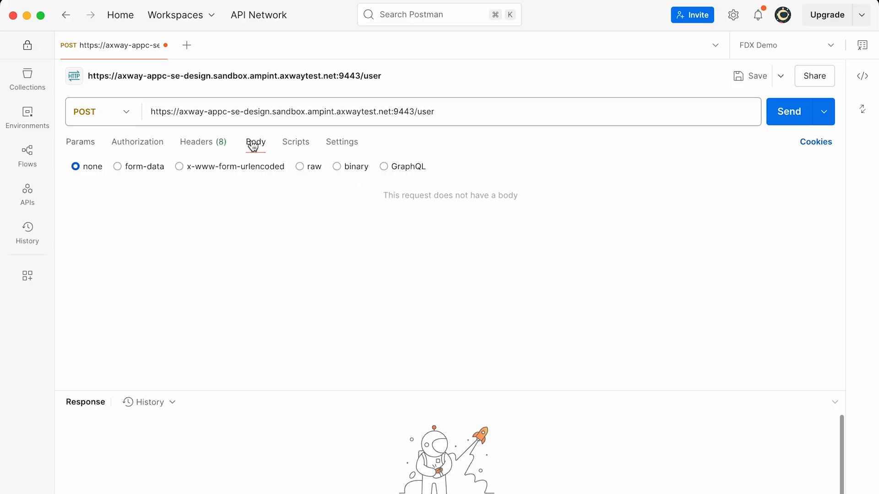
{"action": "left_click", "coordinate": [300, 167]}
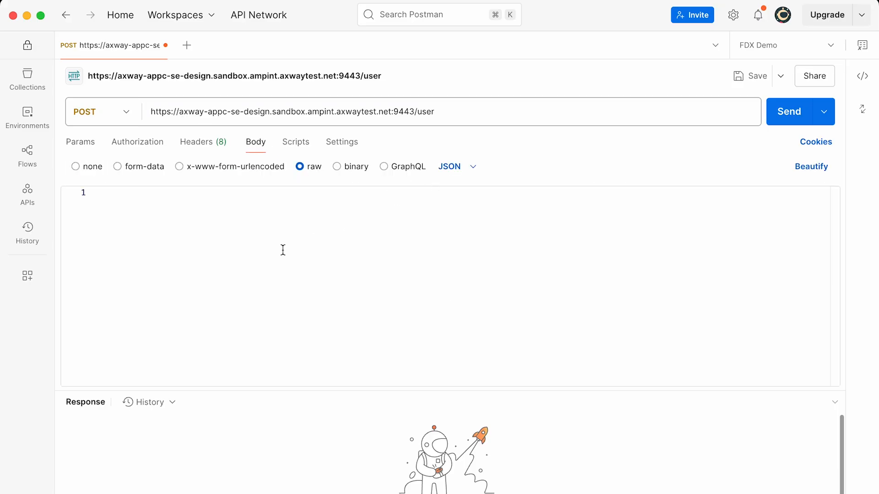
{"action": "left_click", "coordinate": [220, 224]}
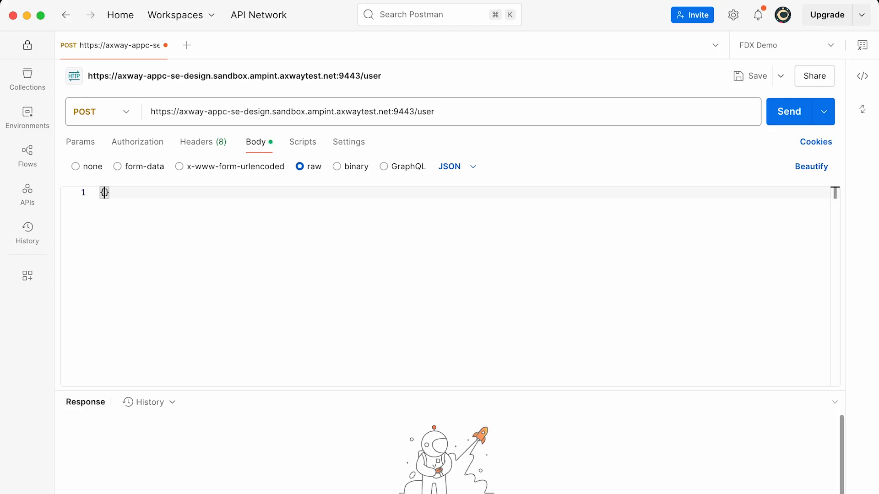
{"action": "key", "text": "Return"}
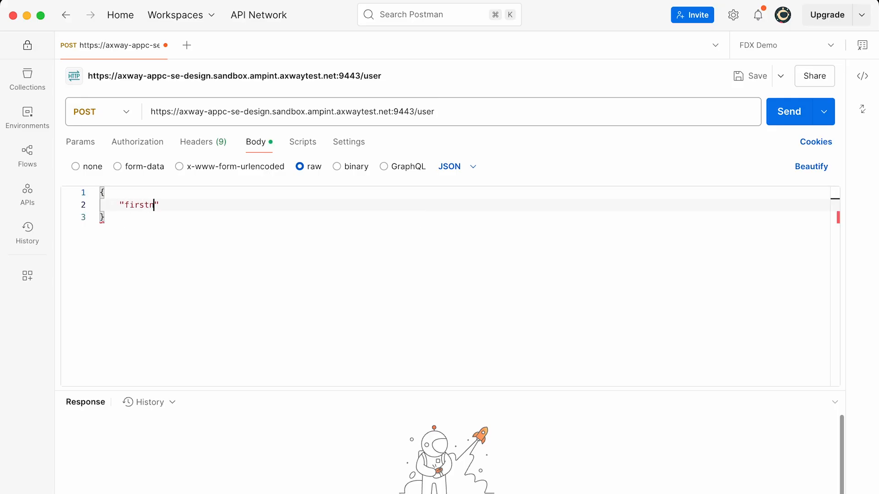
{"action": "key", "text": "Return"}
Add a lastName field containing the user's last name to the JSON body.
{"action": "type", "text": "\"L"}
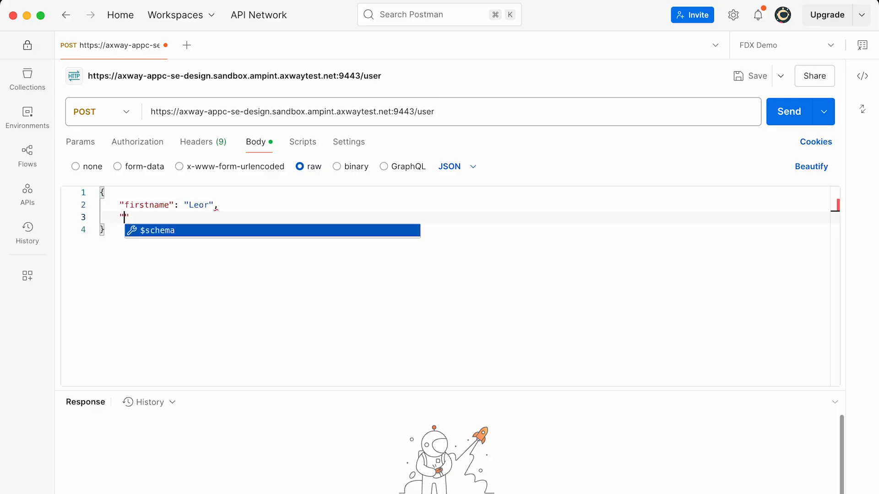
{"action": "key", "text": "BackSpace"}
{"action": "key", "text": "BackSpace"}
{"action": "type", "text": "\"l"}
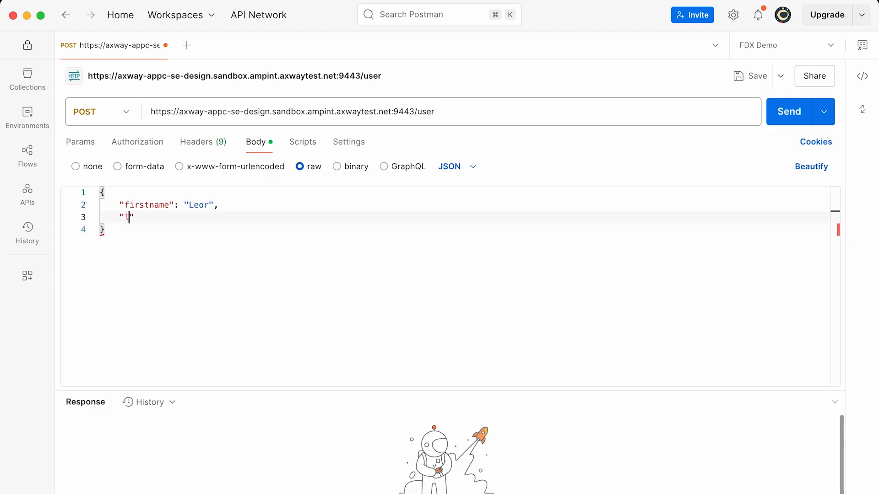
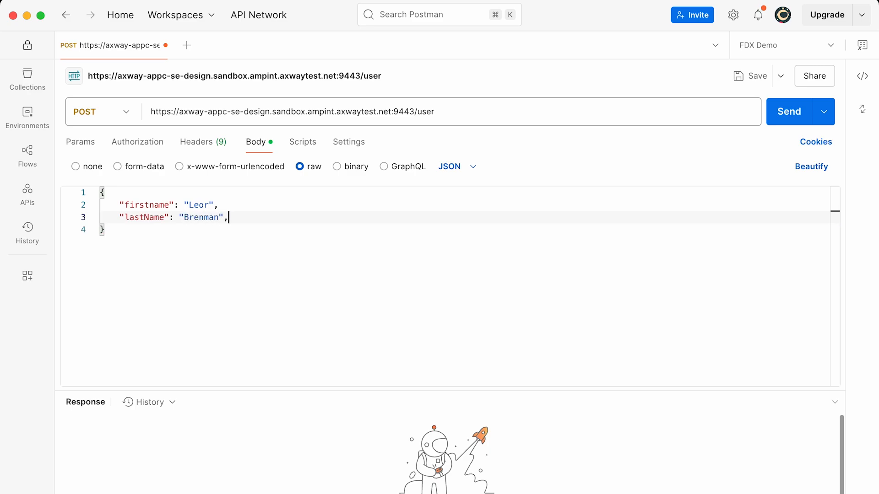
Add an email field containing the user's e-mail address to the JSON body and send the request without authorization.
{"action": "key", "text": "Return"}
{"action": "type", "text": "\""}
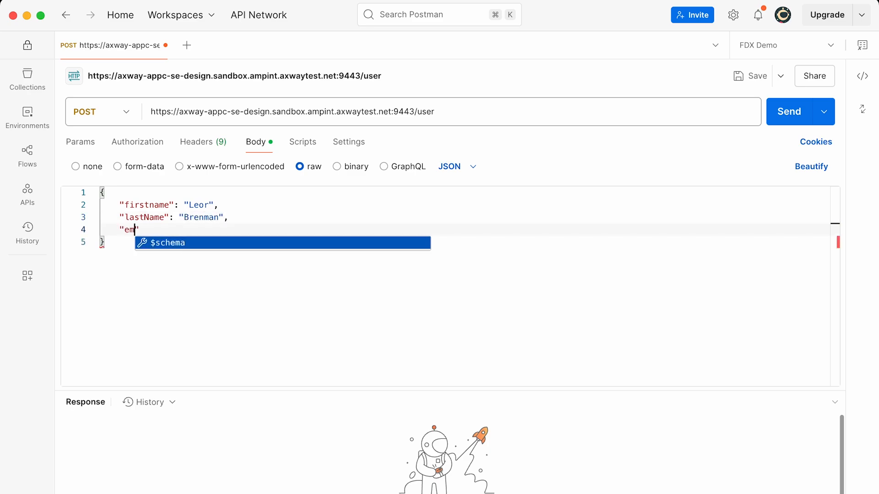
{"action": "type", "text": "email\": "}
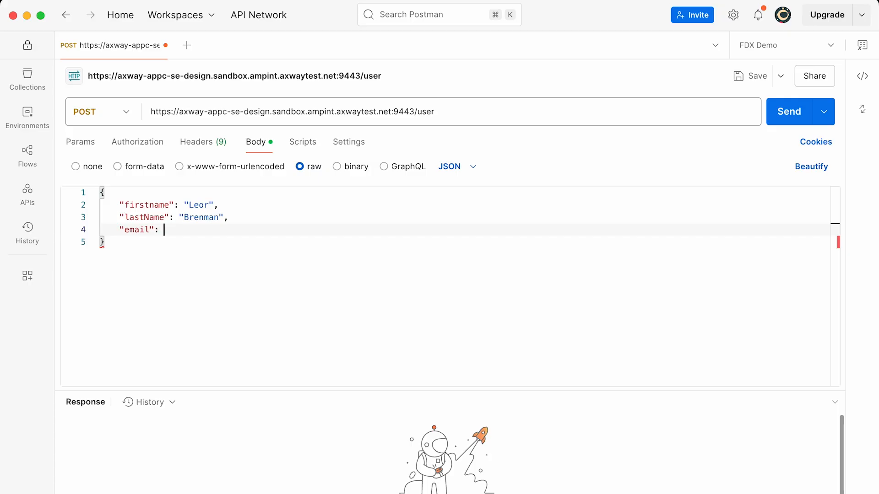
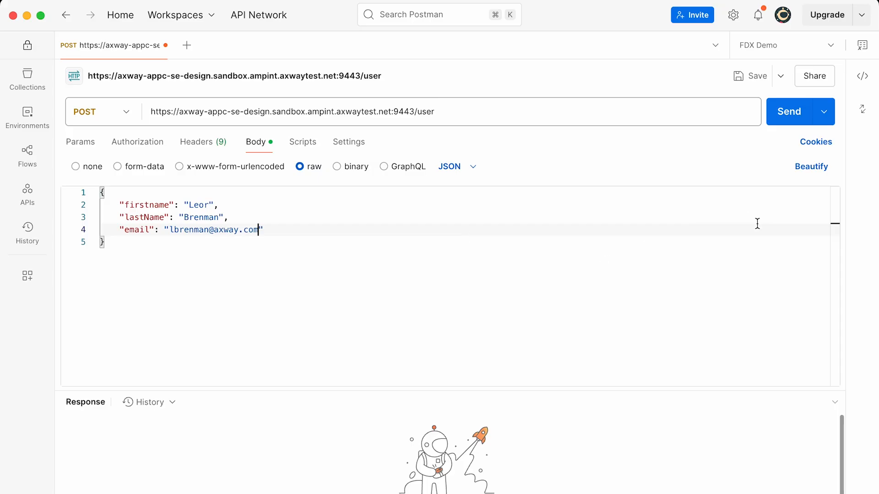
{"action": "left_click", "coordinate": [780, 118]}
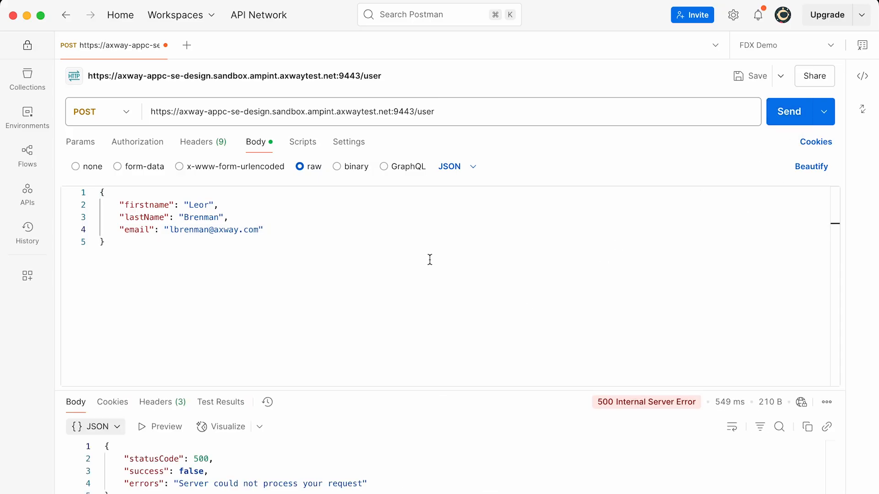
Set the request's authorization to Basic Auth with username abcd and the connection's password, and resend the request.
{"action": "left_click", "coordinate": [125, 145]}
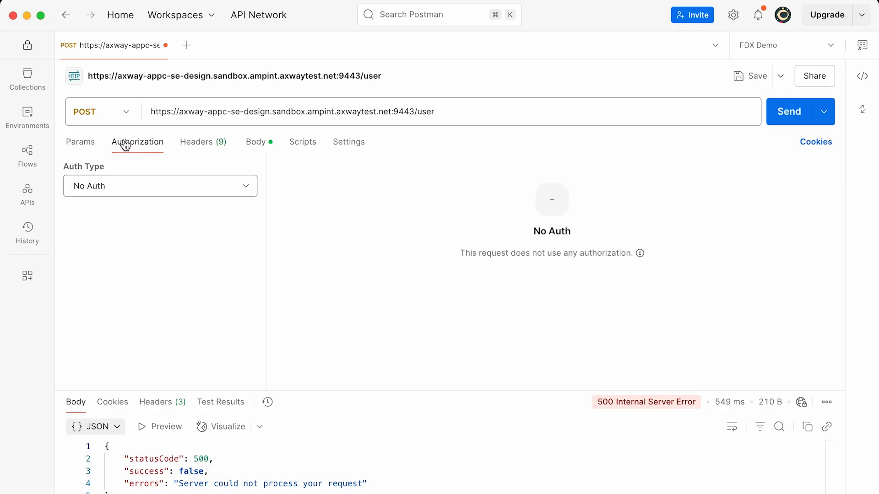
{"action": "left_click", "coordinate": [103, 188]}
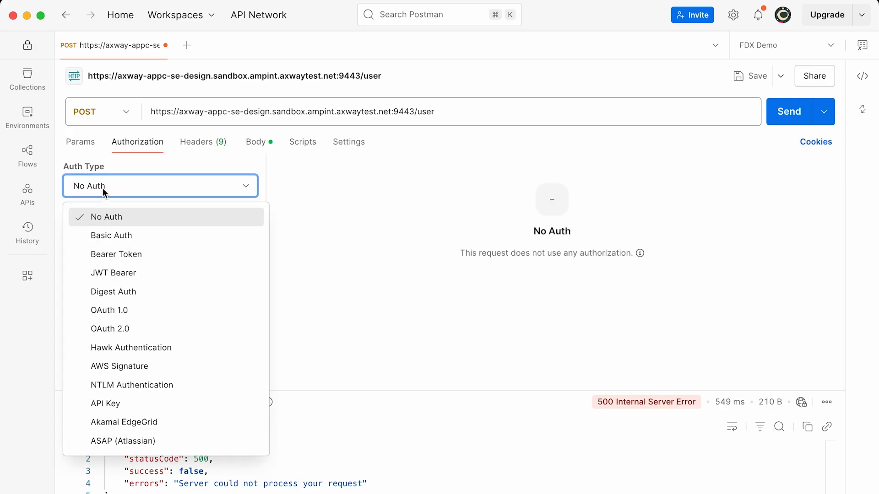
{"action": "left_click", "coordinate": [118, 236]}
{"action": "triple_click", "coordinate": [534, 182]}
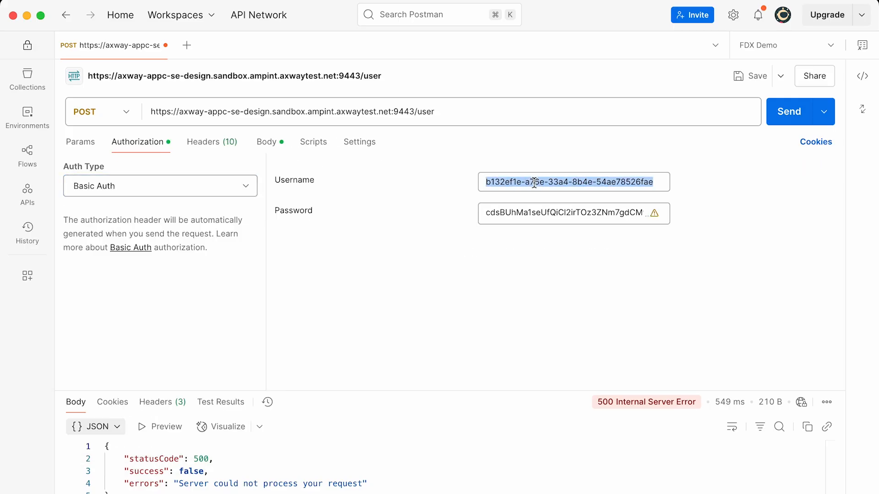
{"action": "type", "text": "abcd"}
{"action": "key", "text": "Tab"}
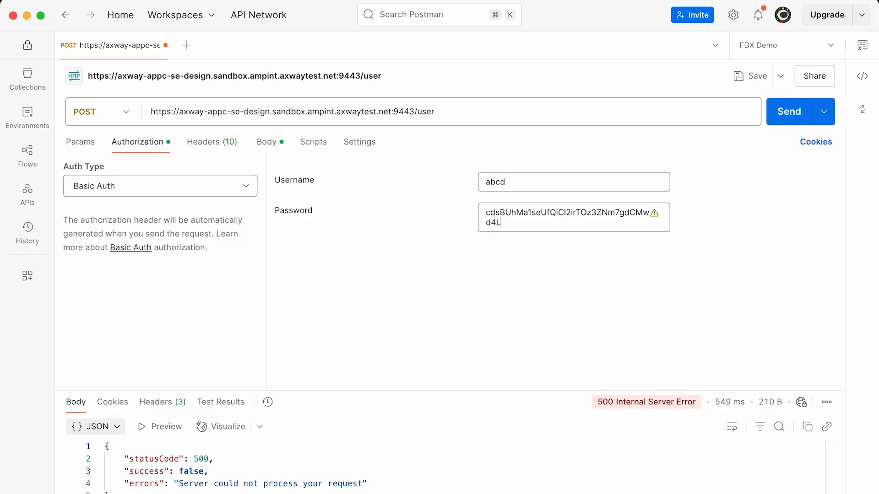
{"action": "key", "text": "super+a"}
{"action": "type", "text": "12"}
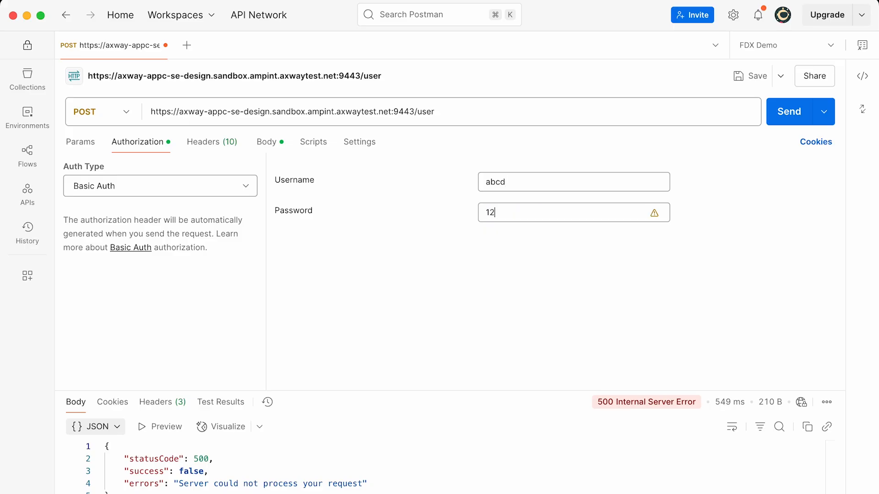
{"action": "left_click", "coordinate": [792, 115]}
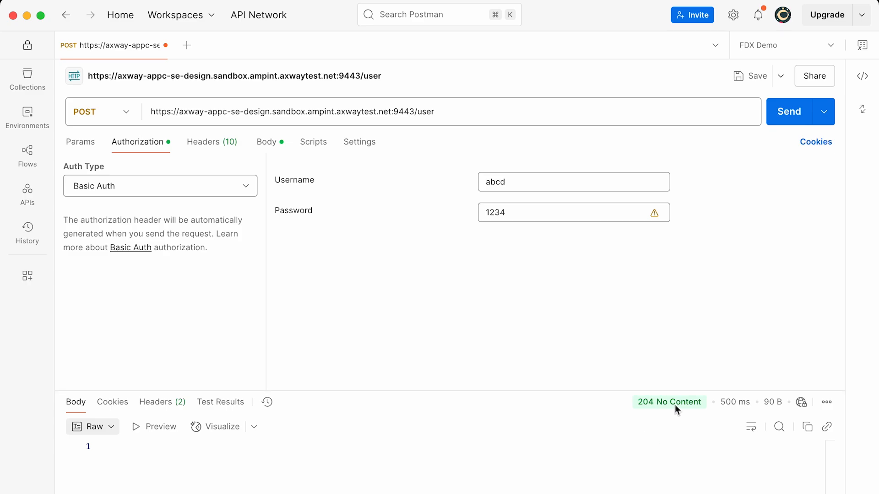
Switch back to Chrome, open Monitor in a separate tab, and open the latest HTTP Server transaction of HelloHTTPClient.
{"action": "mouse_move", "coordinate": [675, 405]}
{"action": "key", "text": "super+Tab"}
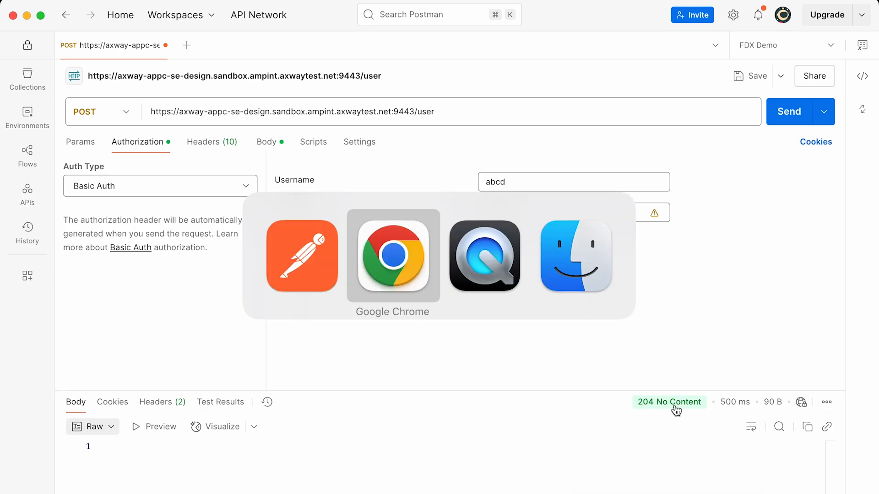
{"action": "left_click", "coordinate": [252, 248]}
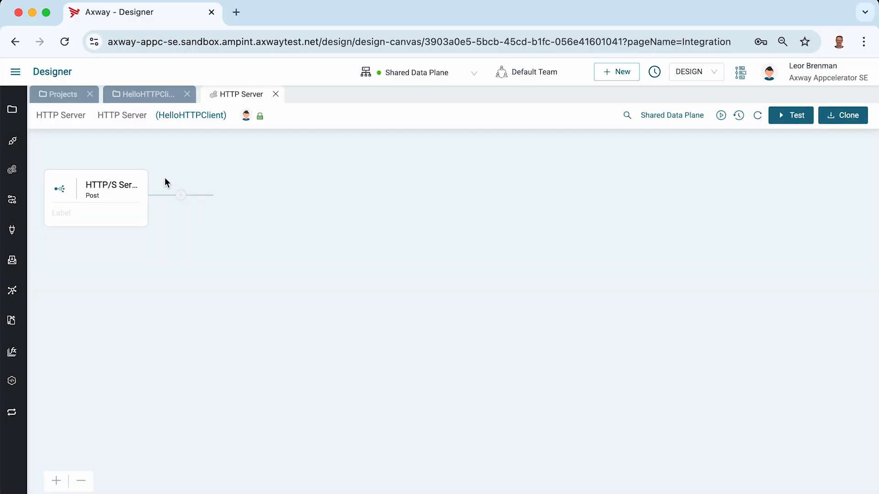
{"action": "left_click", "coordinate": [15, 72]}
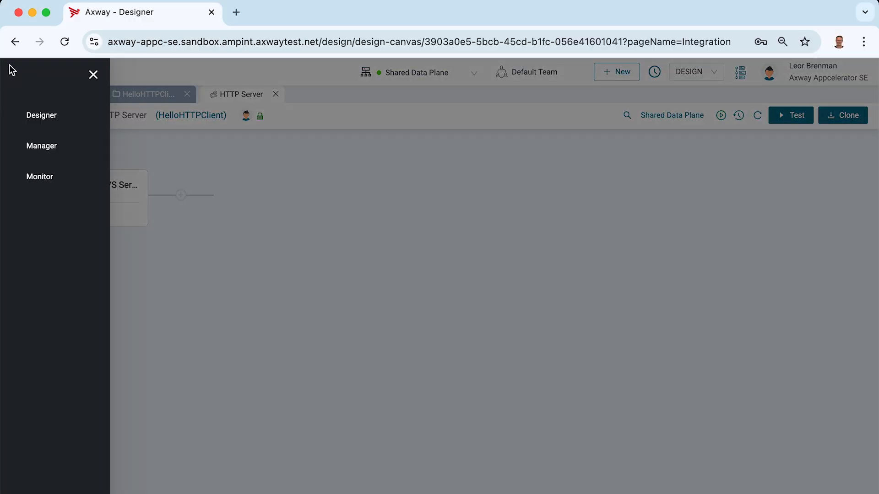
{"action": "left_click", "coordinate": [91, 177]}
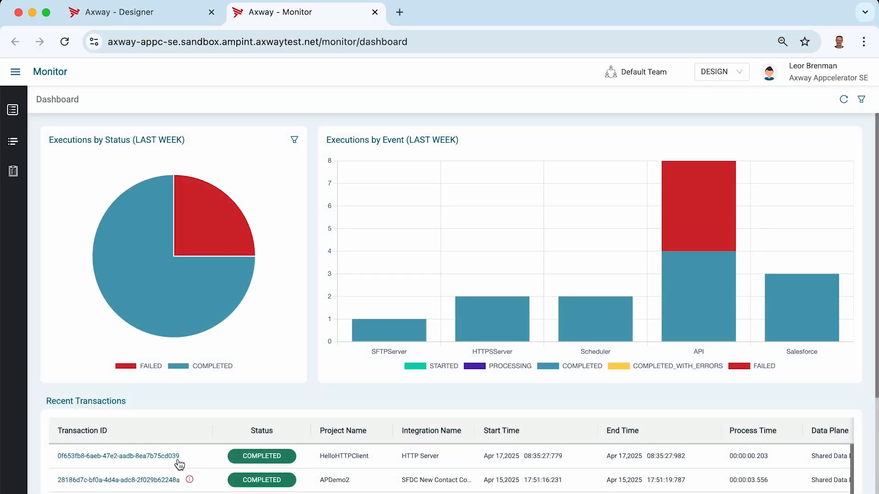
{"action": "left_click", "coordinate": [160, 457]}
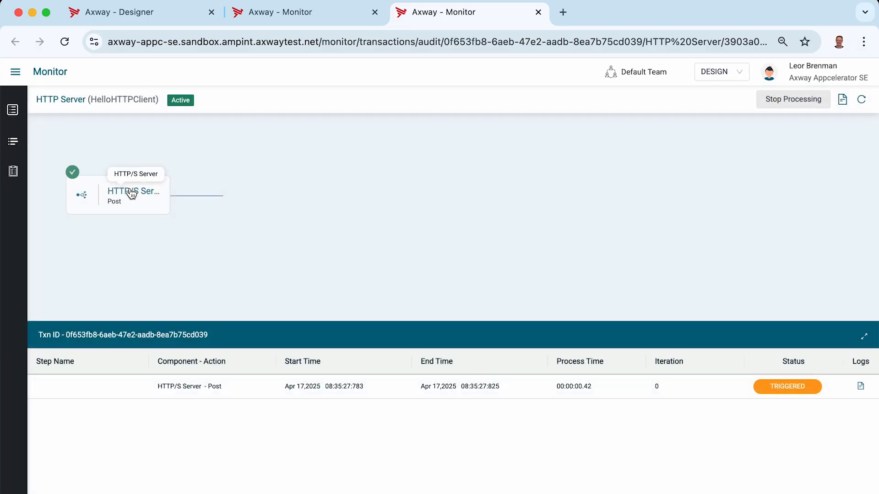
Open the transaction's HTTP/S Server Post entry and expand HTTPSServerPostOutput in full to examine the received request data.
{"action": "left_click", "coordinate": [278, 388]}
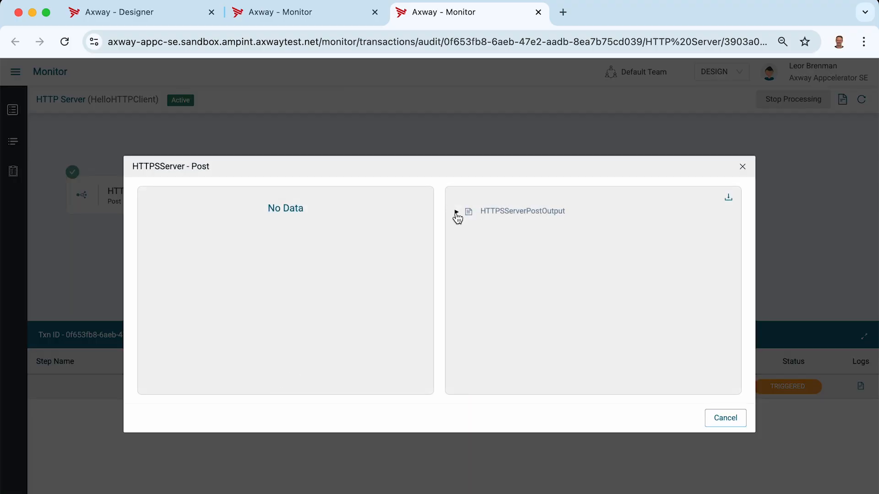
{"action": "left_click", "coordinate": [456, 211]}
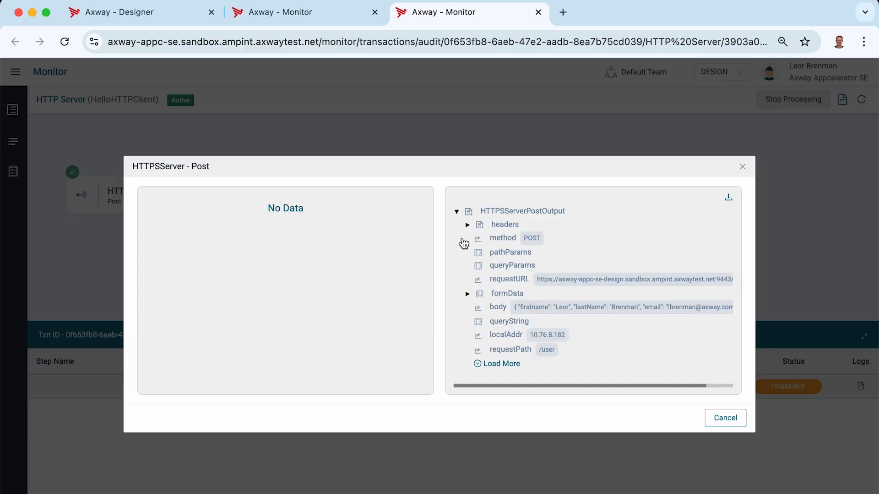
{"action": "left_click", "coordinate": [510, 365]}
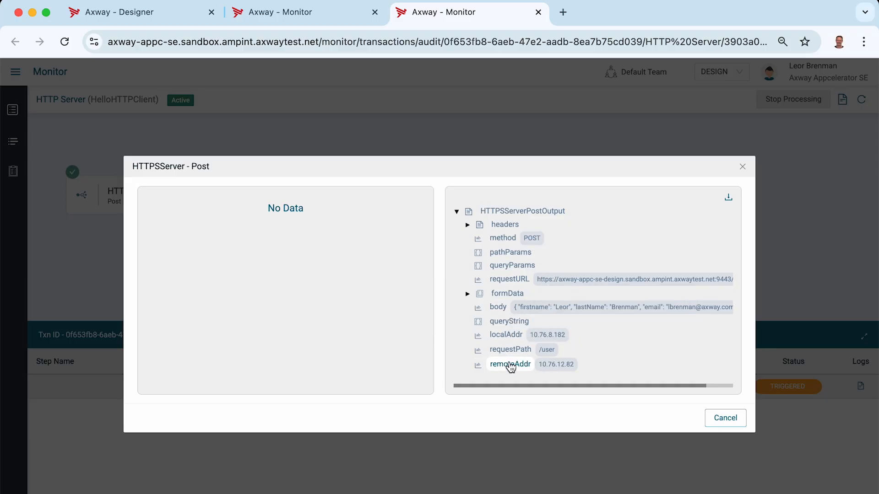